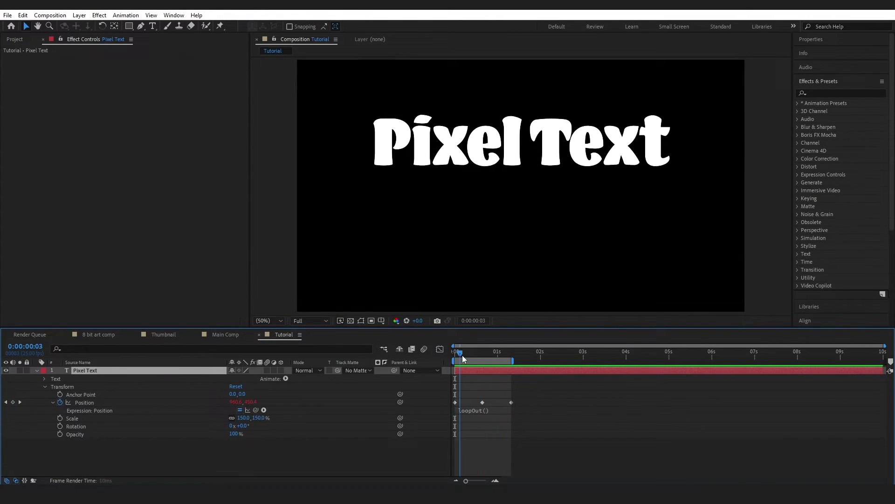
Stop the looping preview and move the playhead back to 0:00:00:07.
left_click(487, 355)
left_click_drag(487, 360, 467, 357)
Search 'cc ball', apply CC Ball Action to the Pixel Text layer and set Grid Spacing to 4.
left_click(843, 94)
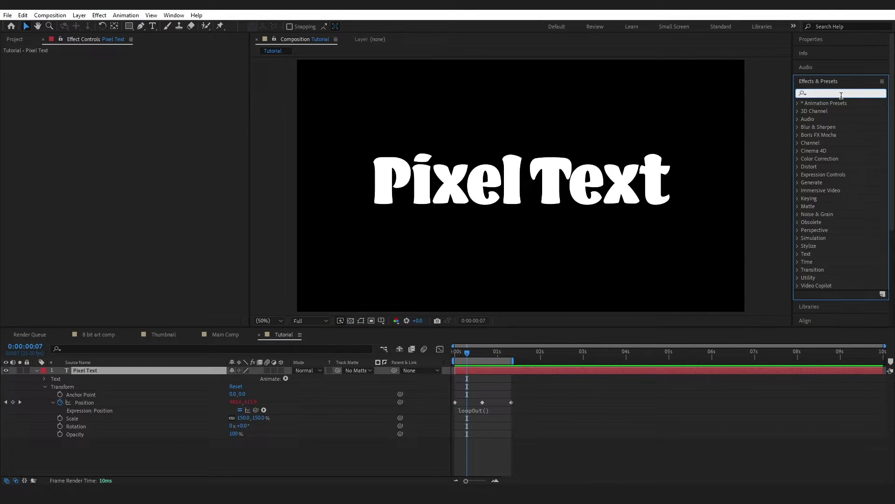
type("cc ")
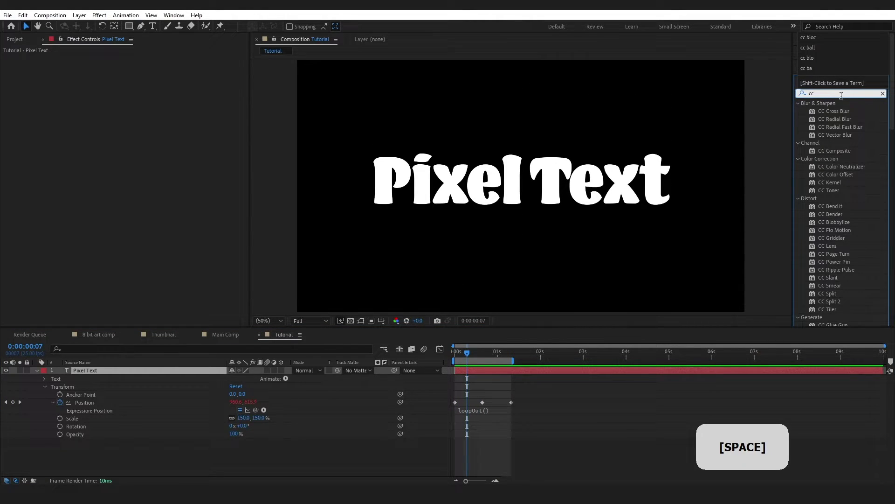
type("ball")
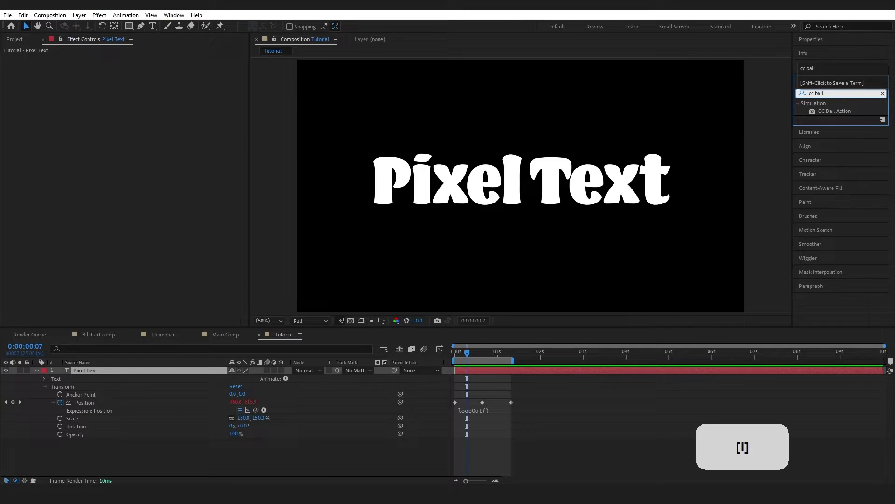
left_click_drag(835, 111, 145, 376)
left_click(137, 69)
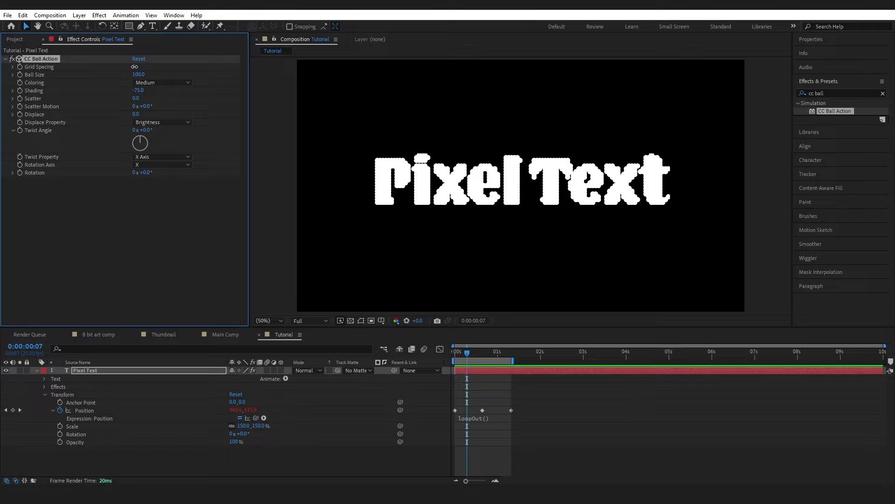
type("4")
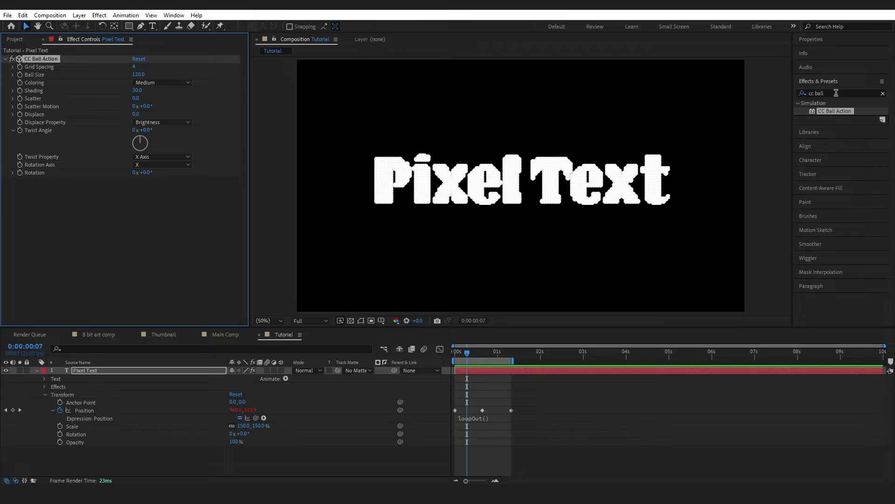
Search 'cc blo', add CC Block Load to the text layer and scrub Completion to 23.
left_click(836, 93)
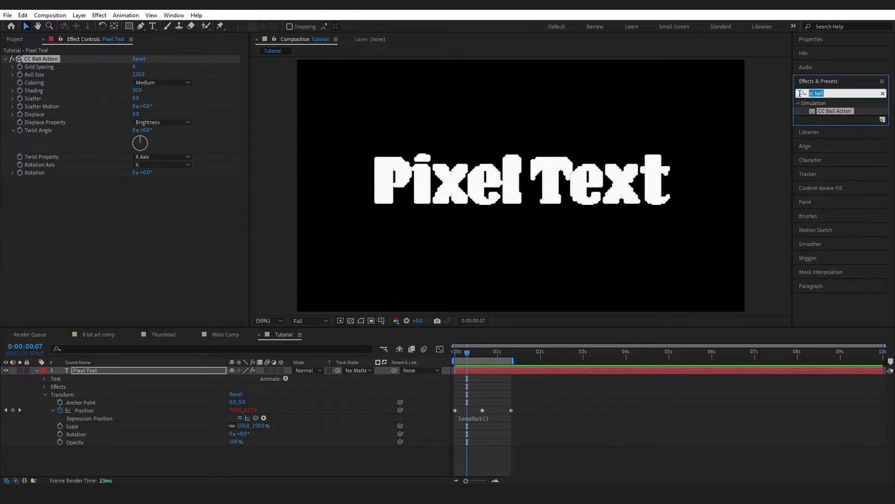
type("cc blo")
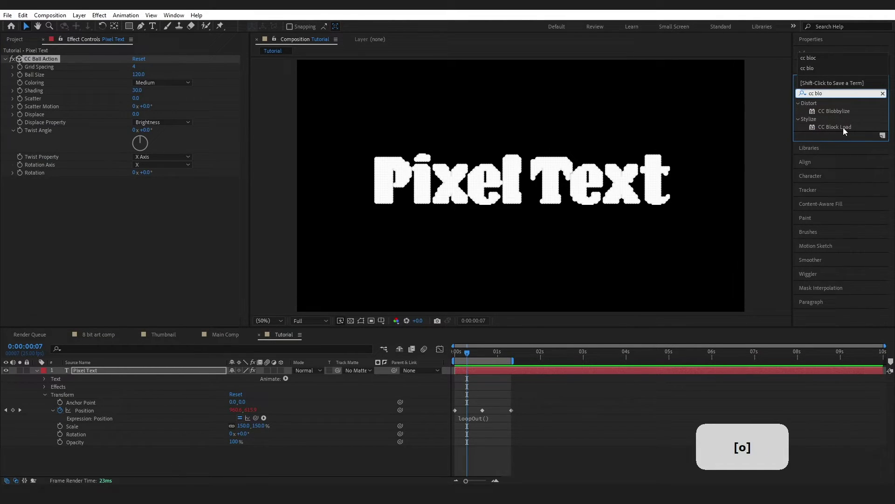
left_click_drag(843, 128, 108, 220)
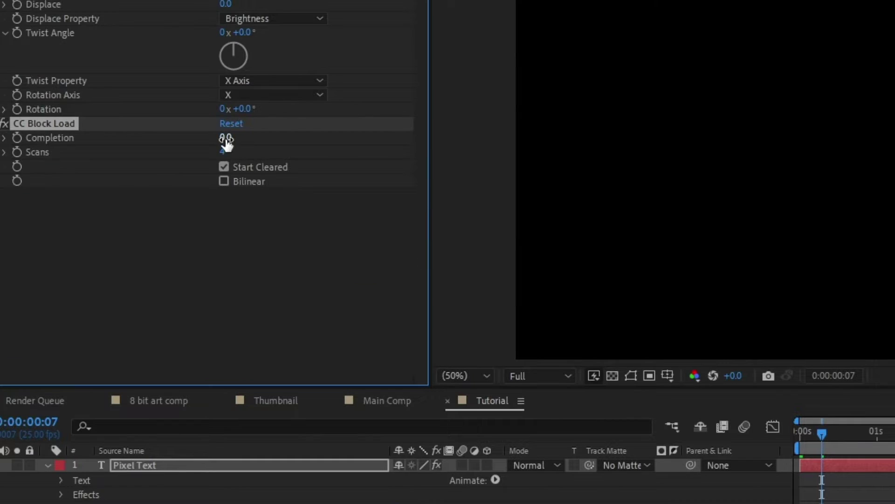
mouse_move(228, 143)
left_mouse_down()
mouse_move(246, 141)
mouse_move(238, 153)
left_mouse_up()
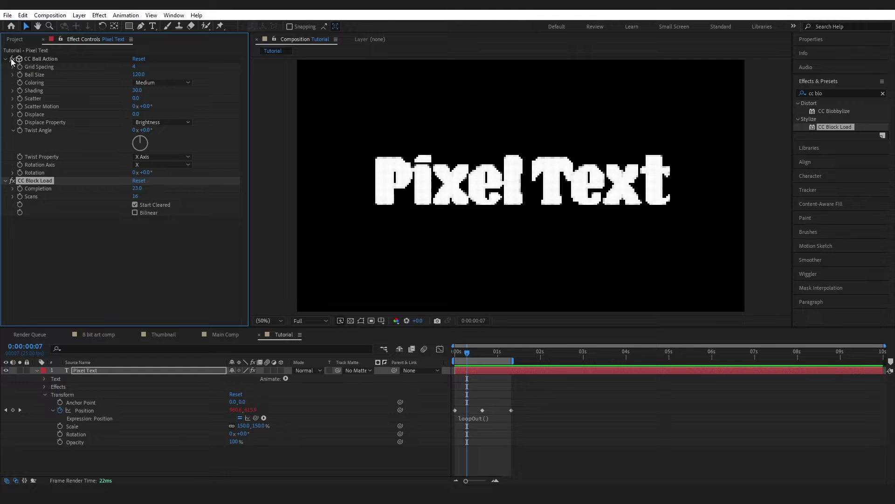
Toggle CC Ball Action off and on repeatedly to compare, leave it on, and move to 0:00:01:01.
left_click(12, 59)
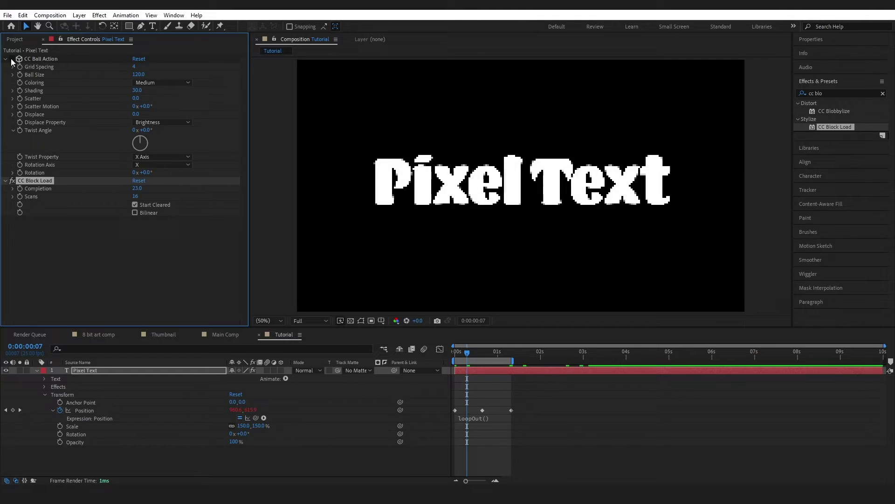
left_click(12, 60)
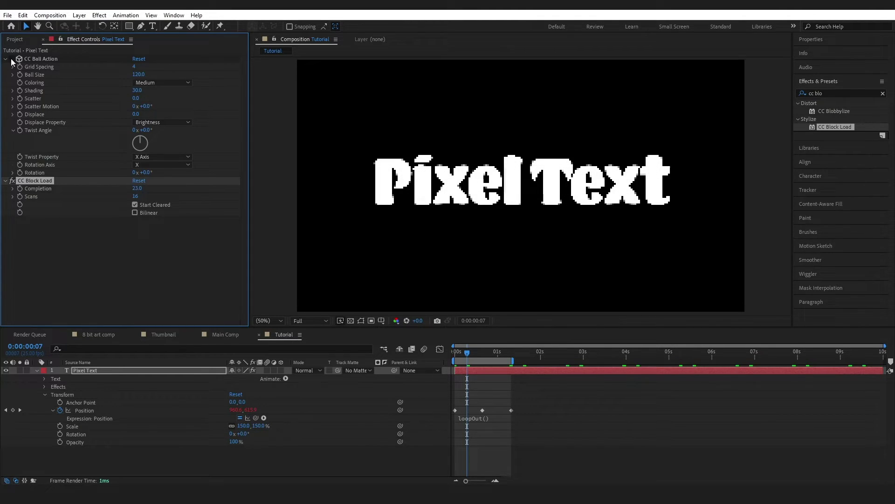
left_click(11, 59)
left_click(11, 59)
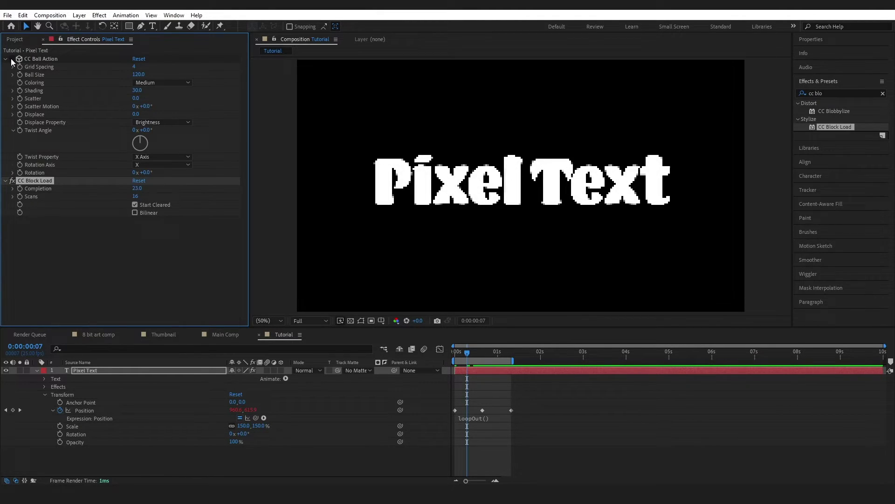
left_click(12, 59)
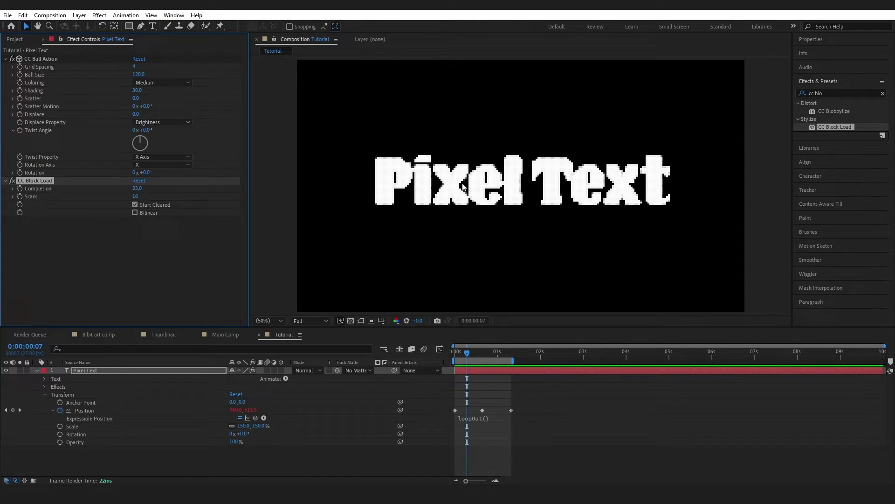
left_click(13, 59)
left_click(12, 59)
left_click(12, 59)
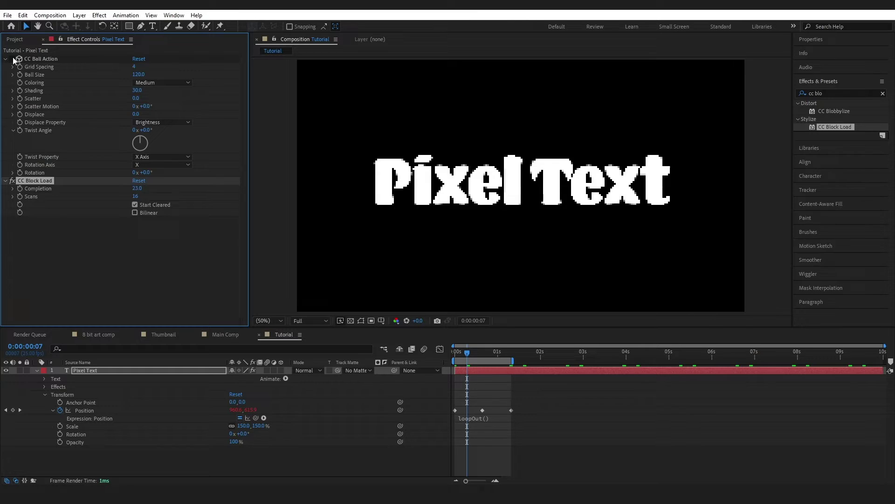
left_click(13, 59)
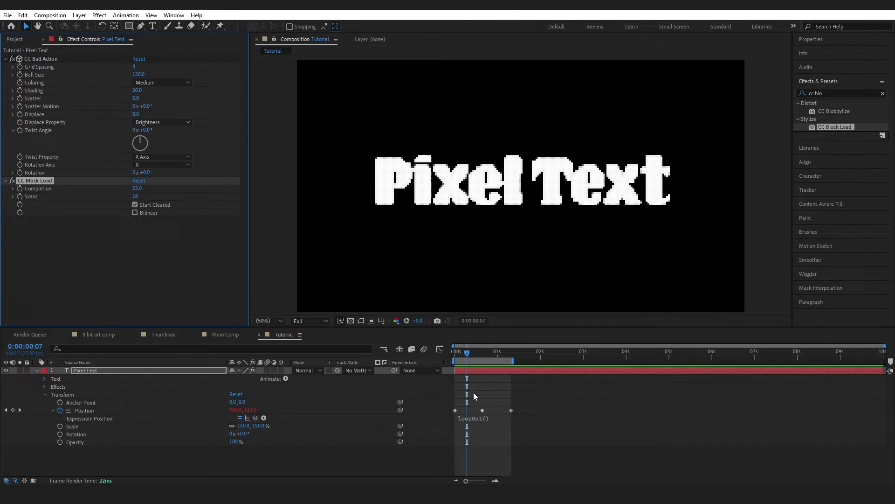
left_click_drag(467, 357, 499, 352)
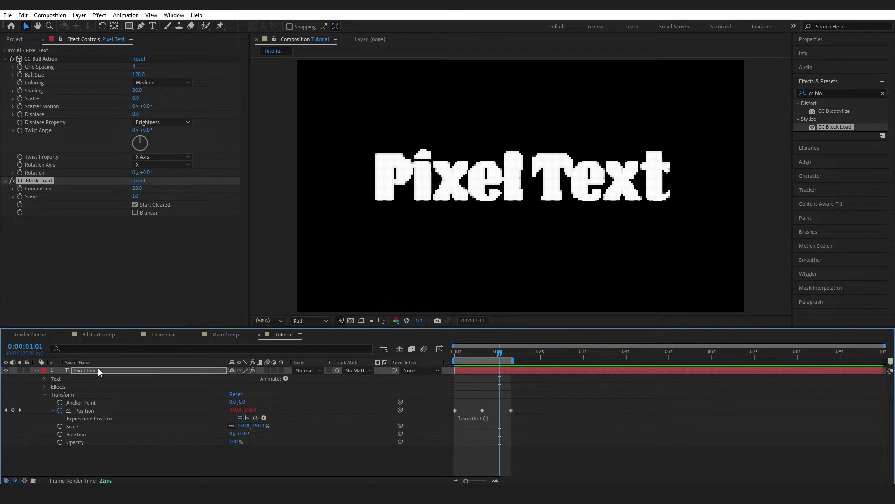
Apply Echo to the text, then disable and collapse CC Ball Action and CC Block Load.
left_click(817, 94)
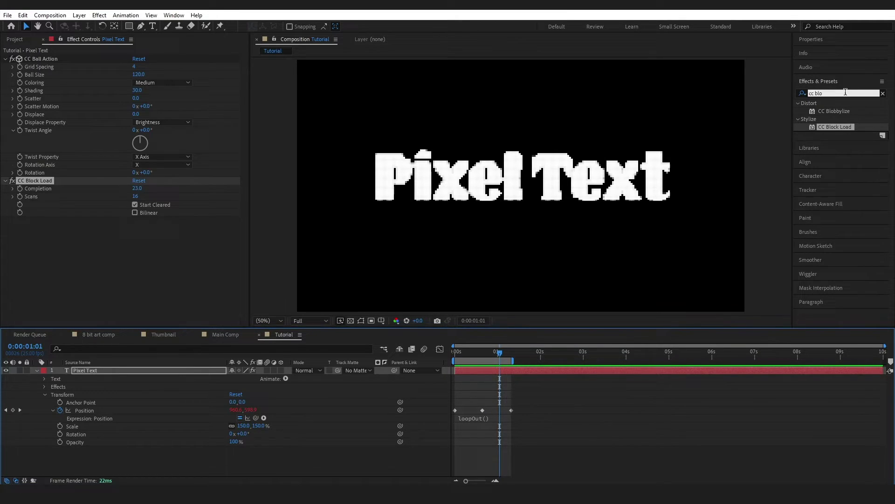
type("echo")
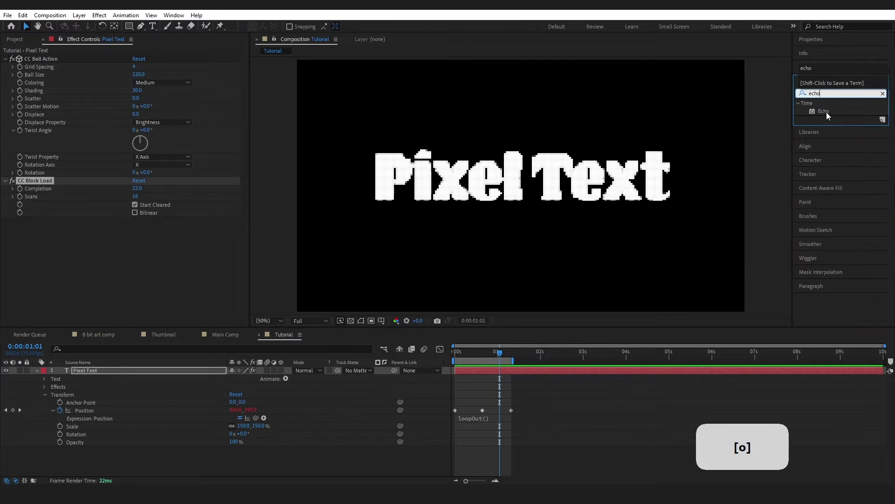
left_click_drag(826, 111, 70, 58)
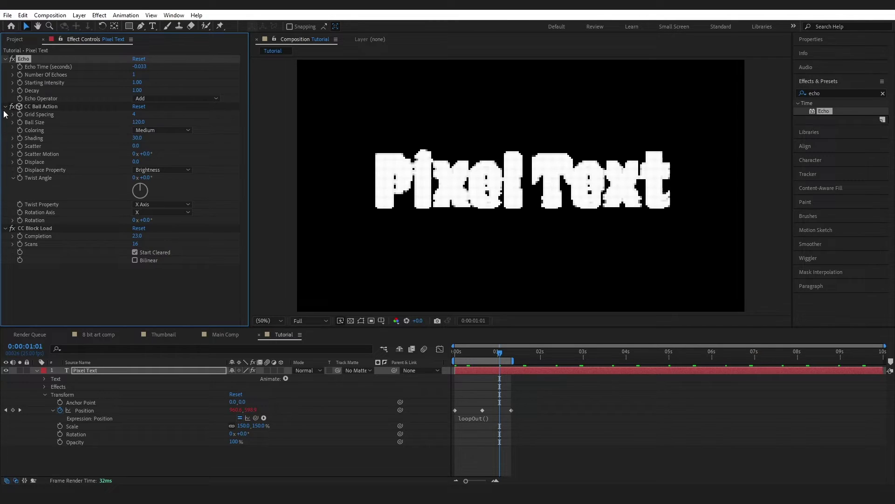
left_click(12, 108)
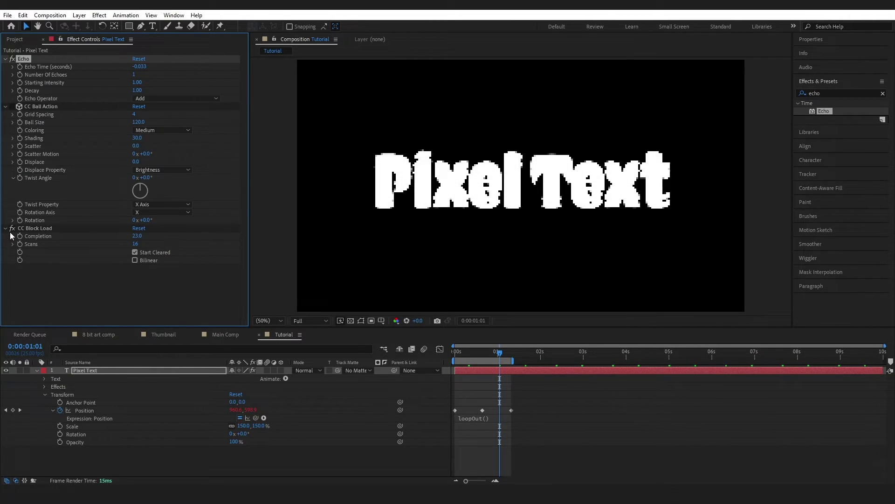
left_click(12, 229)
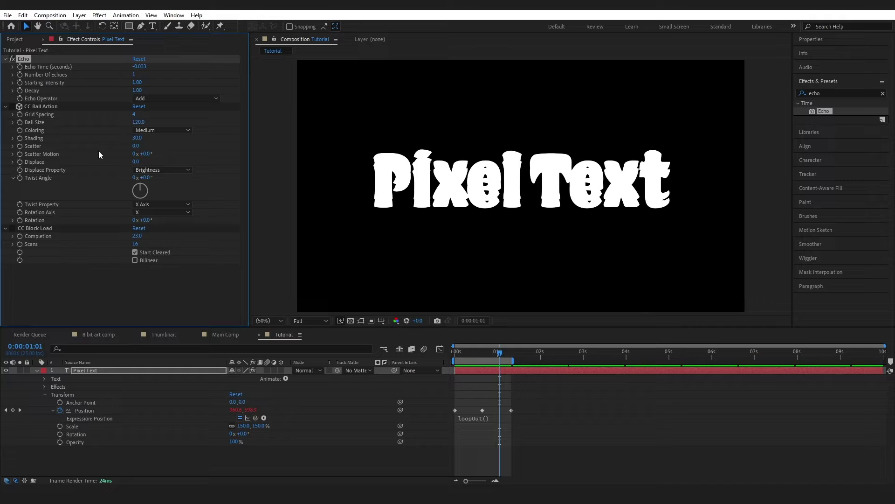
left_click(5, 106)
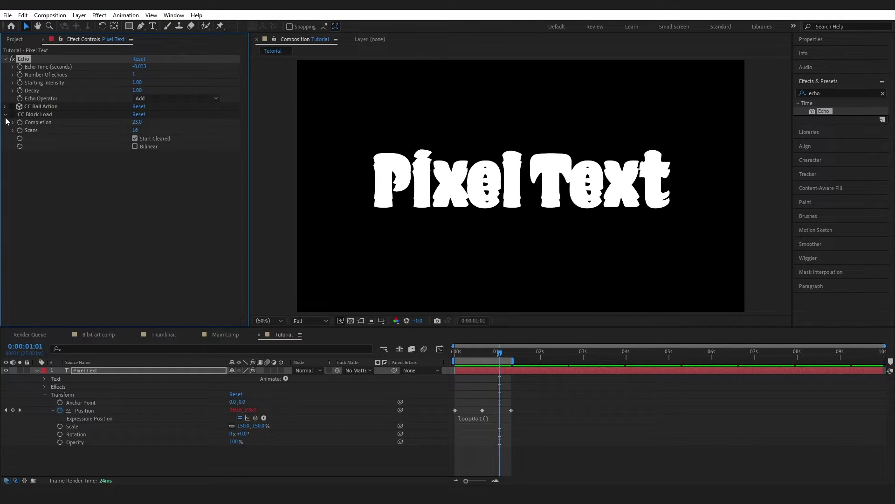
left_click(6, 115)
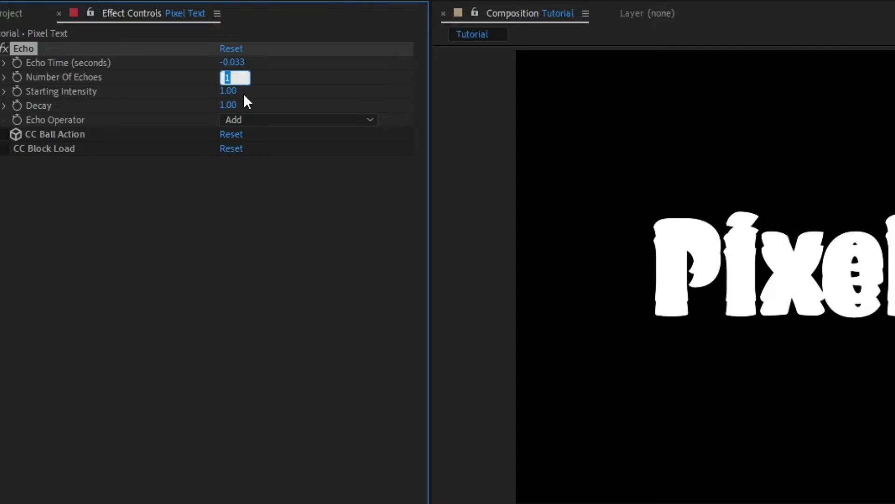
Set Number Of Echoes to 100 and Decay to 0.56, then scrub to preview the trail.
type("100")
key("Return")
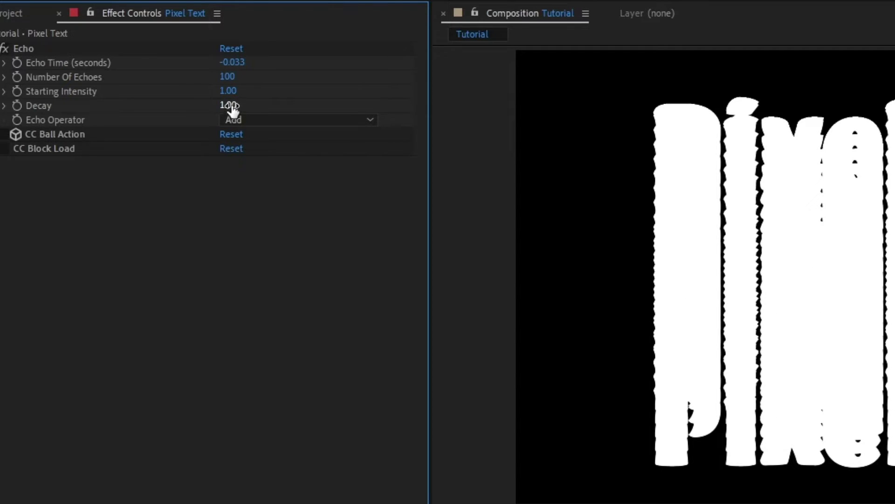
left_click_drag(232, 108, 210, 117)
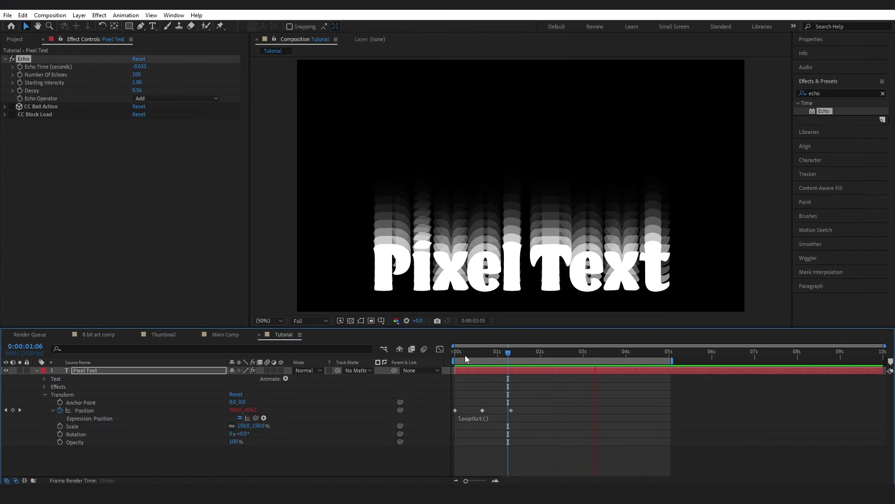
left_click_drag(466, 355, 536, 357)
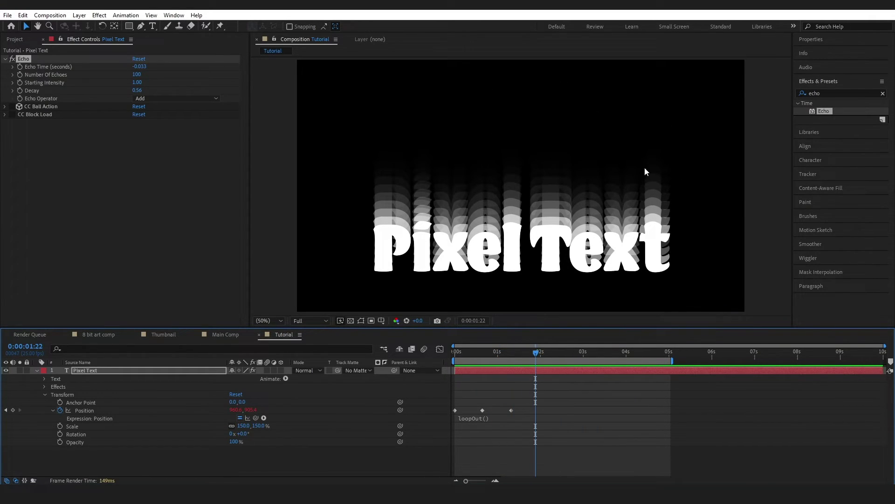
Search 'colora' and apply Colorama to the Pixel Text layer.
left_click(826, 92)
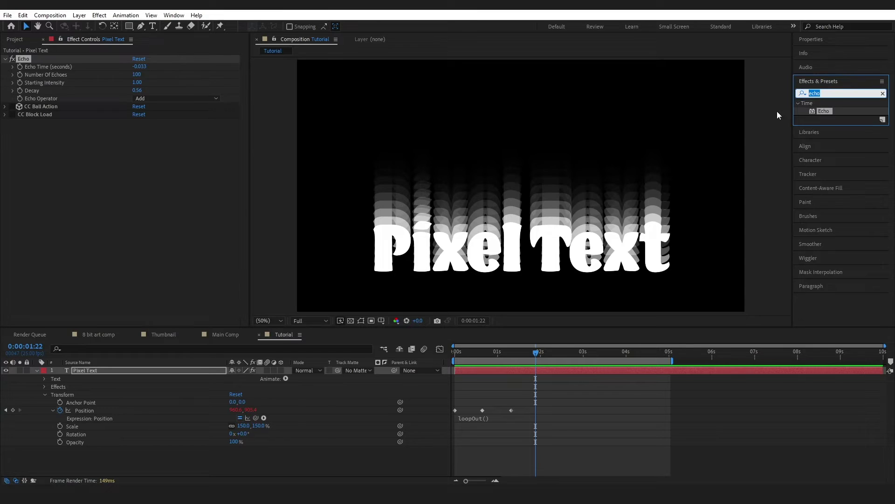
type("colora")
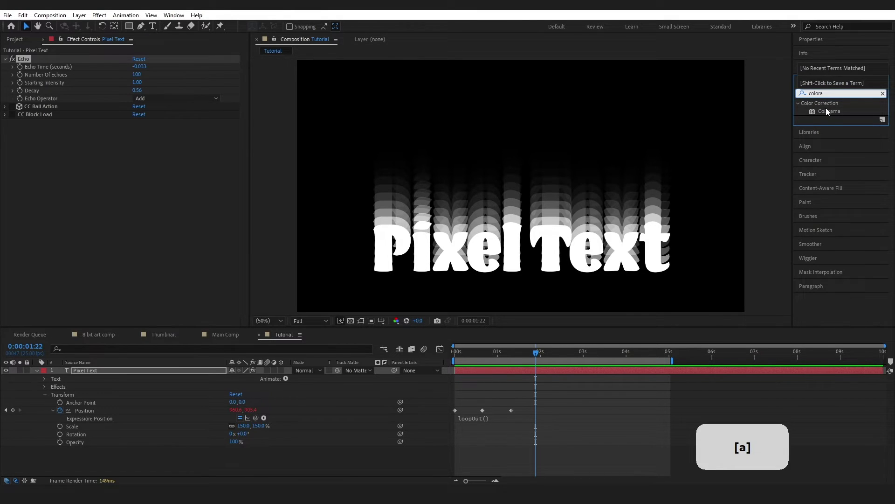
left_click_drag(826, 111, 58, 114)
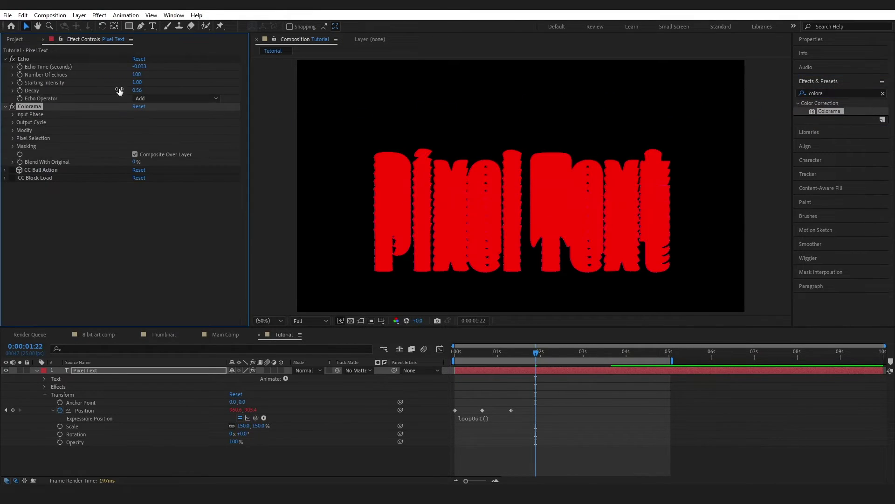
Set Colorama's Input Phase Get Phase From to Alpha and expand Output Cycle.
left_click(13, 114)
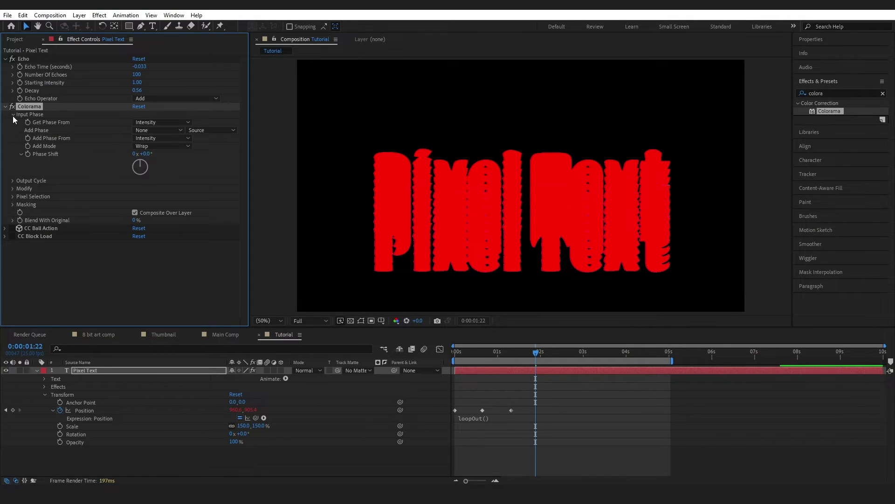
left_click(151, 123)
left_click(164, 216)
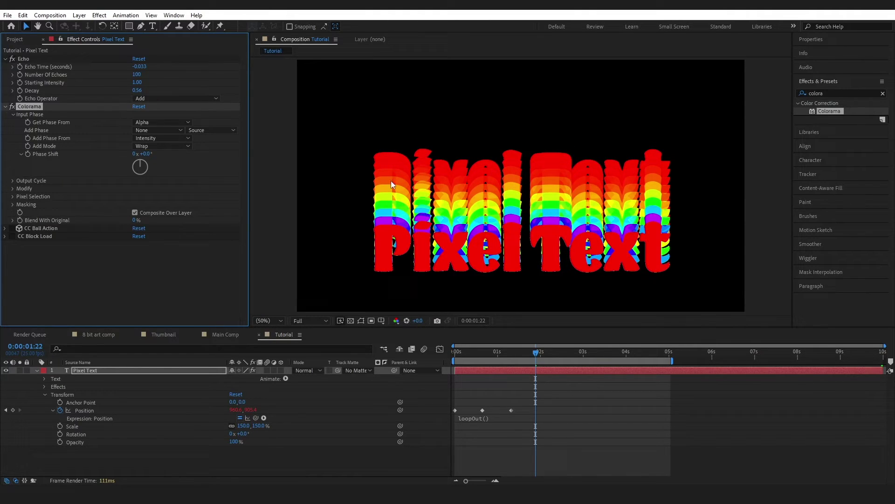
left_click(14, 115)
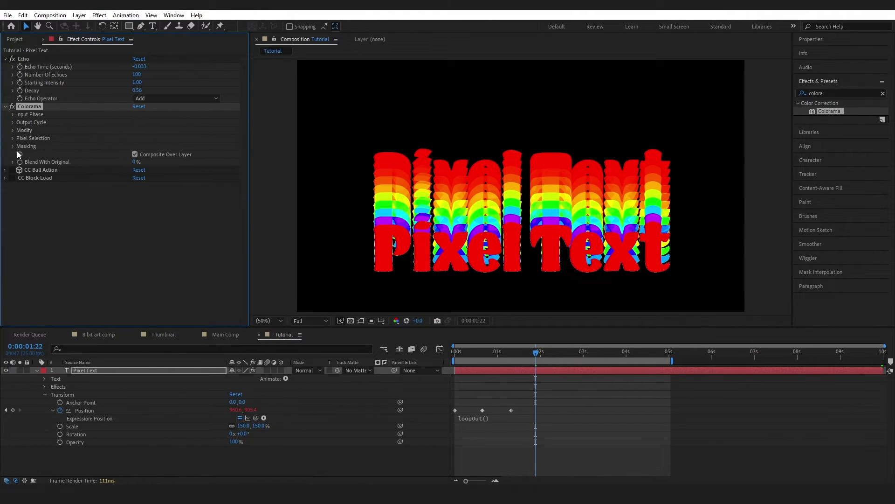
left_click(14, 123)
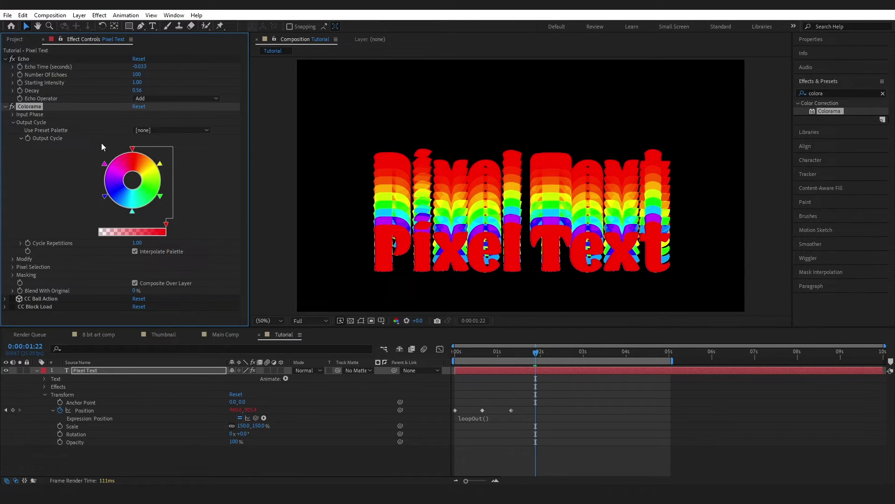
Recolour the red Output Cycle point to blue, then check the trail colours around one second.
key("ctrl")
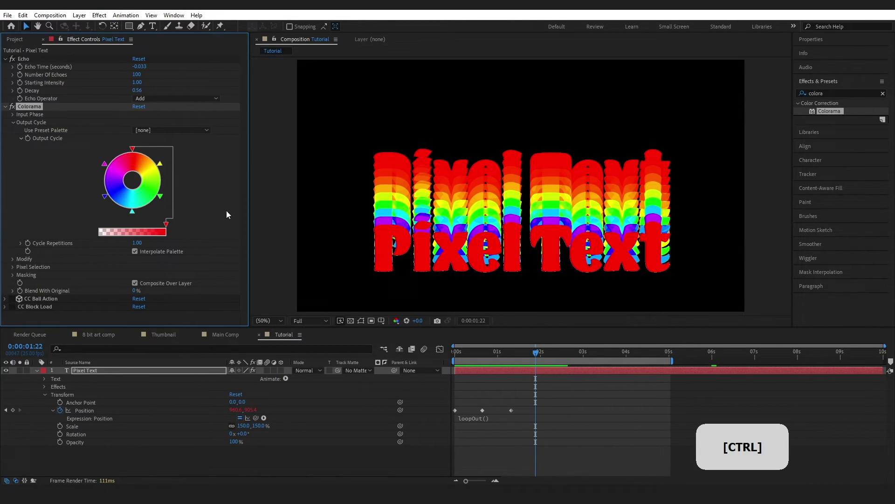
double_click(132, 148)
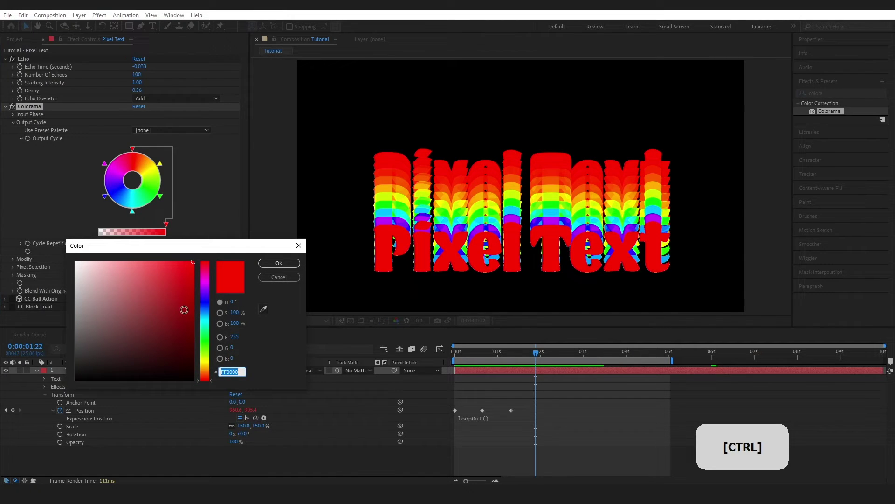
left_click(207, 311)
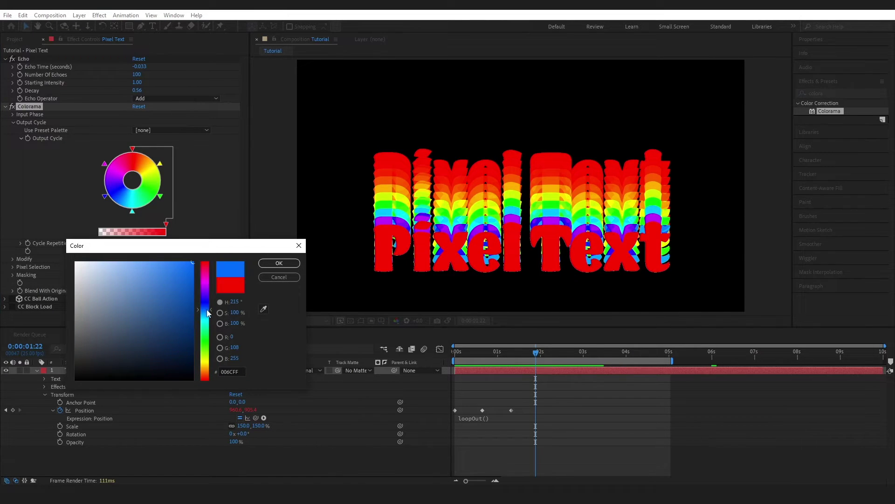
left_click(279, 263)
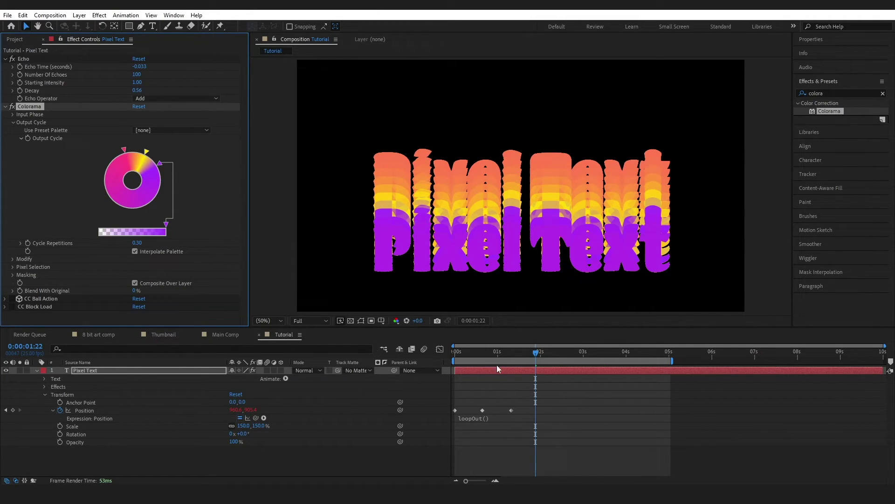
key("space")
left_click_drag(480, 354, 526, 359)
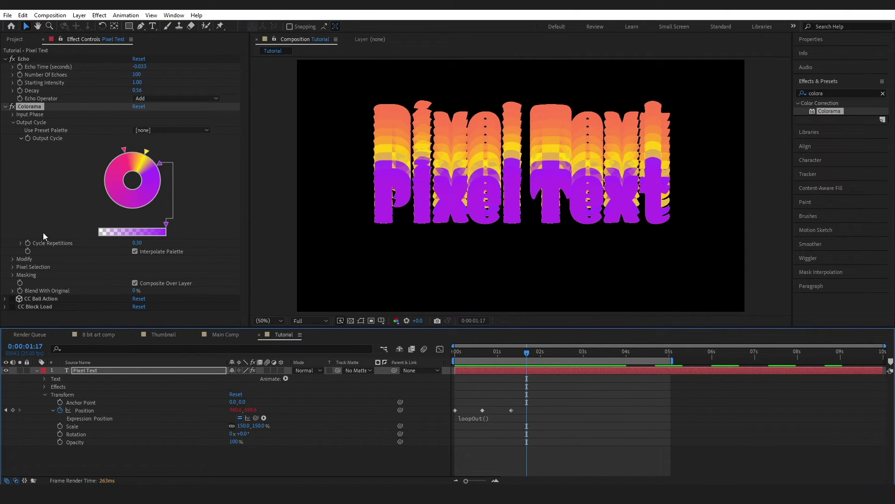
Collapse Colorama, re-enable CC Ball Action and CC Block Load, and play back the pixelated trail.
left_click(5, 107)
left_click(13, 114)
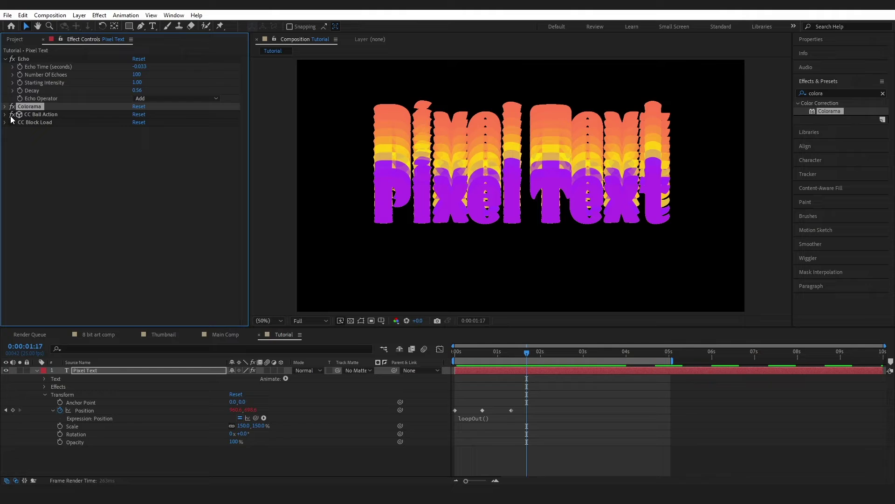
left_click(12, 122)
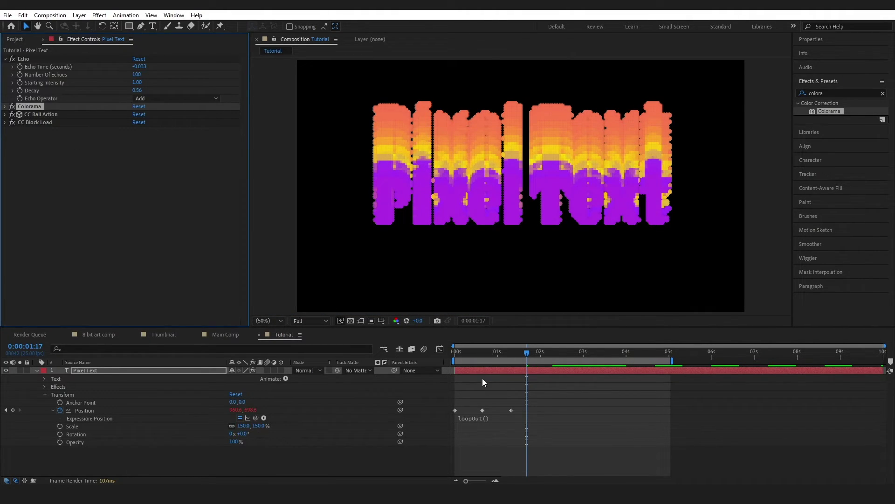
left_click_drag(477, 356, 508, 357)
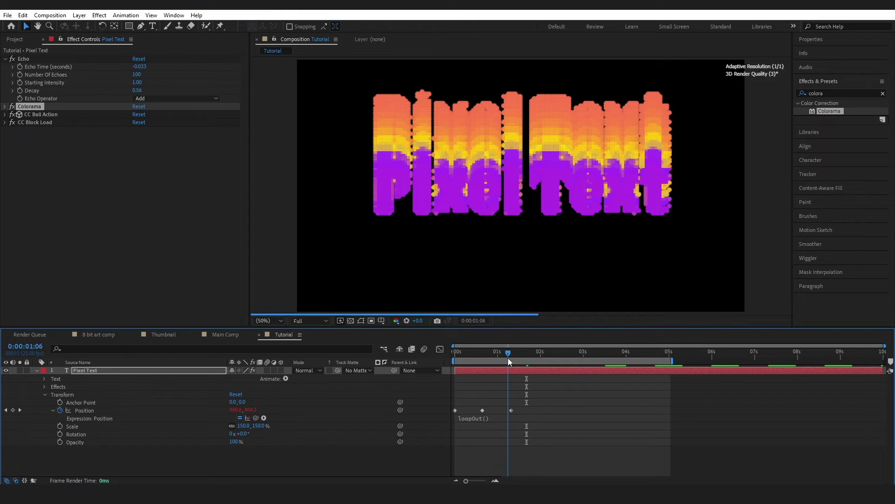
key("u")
key("space")
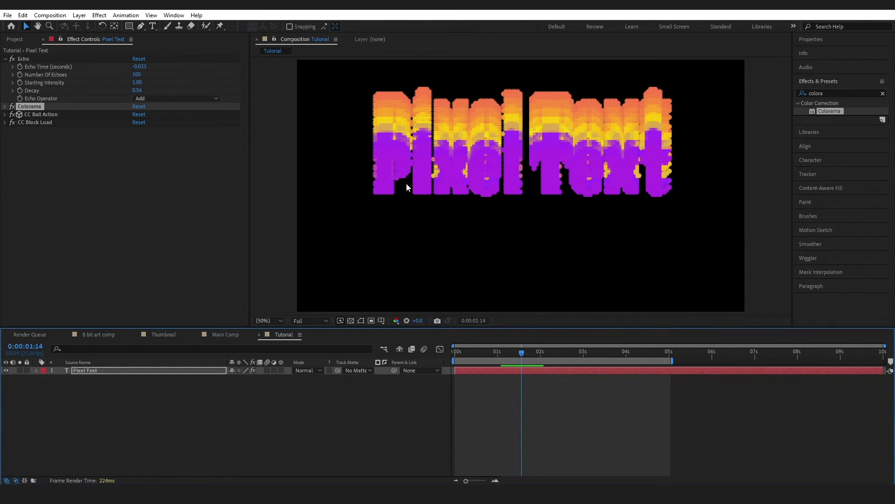
left_click(377, 139)
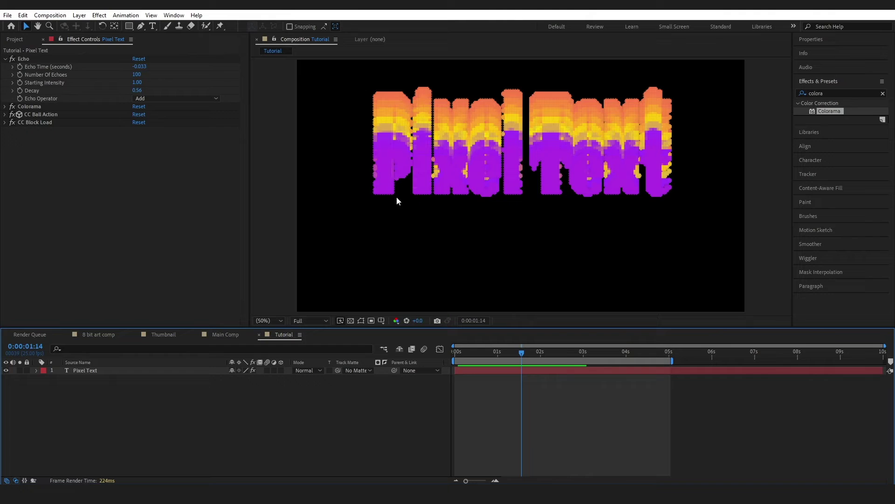
Create Shapes from Text for Pixel Text and turn off all four effects on the outline layer.
right_click(85, 370)
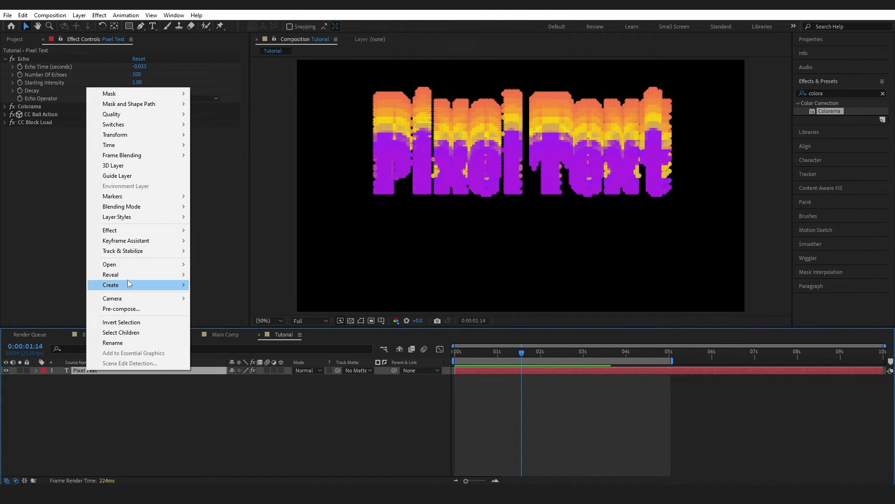
mouse_move(122, 286)
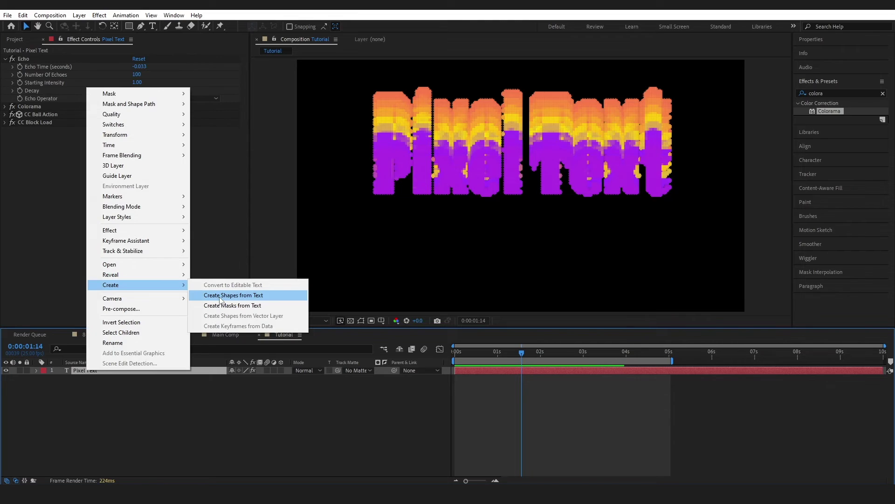
left_click(220, 299)
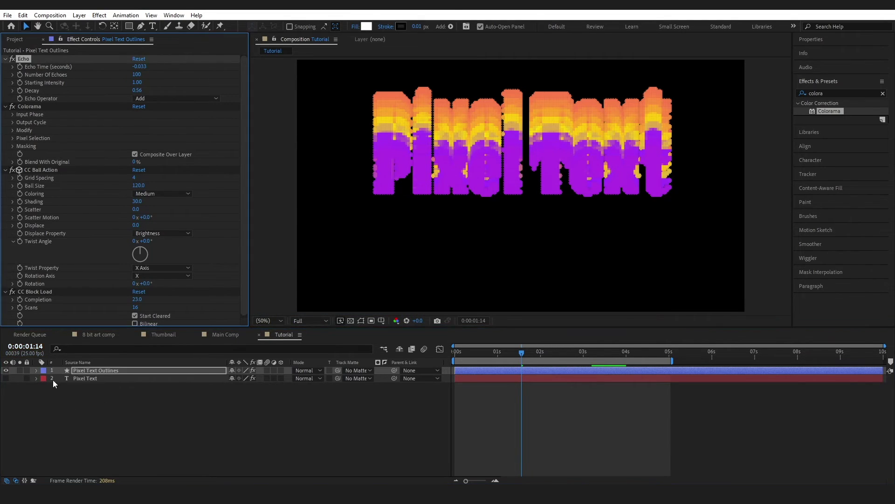
left_click(32, 60)
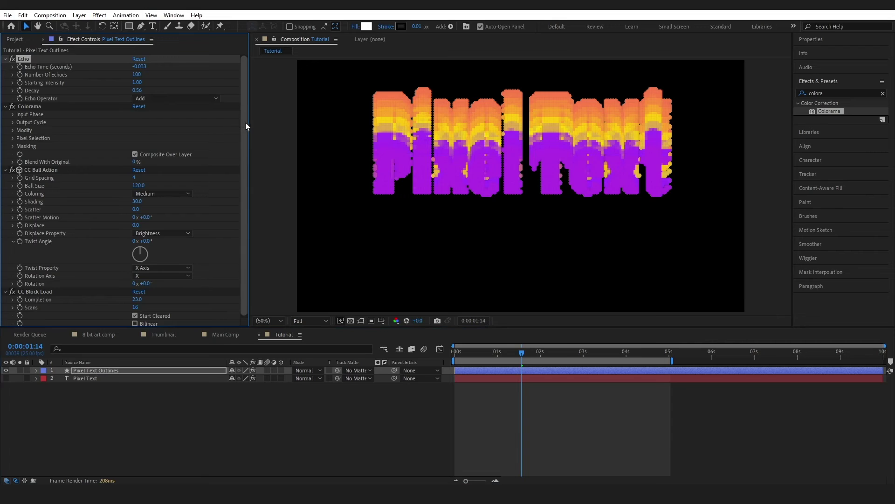
left_click(46, 290, "shift")
left_click(13, 289, "shift")
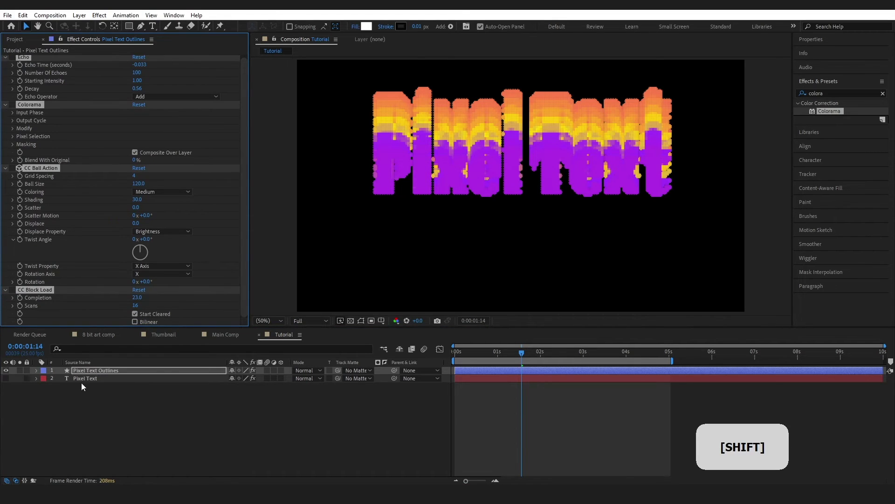
In the outline layer's Contents, hide the Fill 1 of letters P and i.
left_click(36, 370, "ctrl")
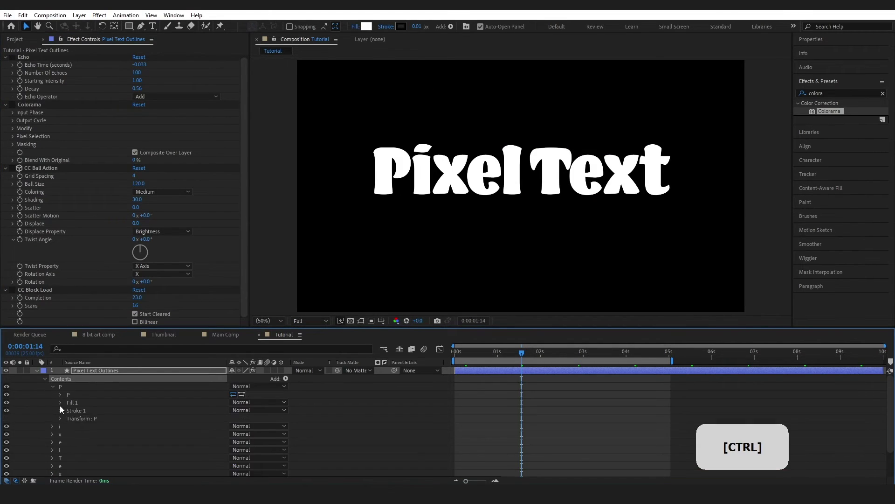
left_click(7, 403)
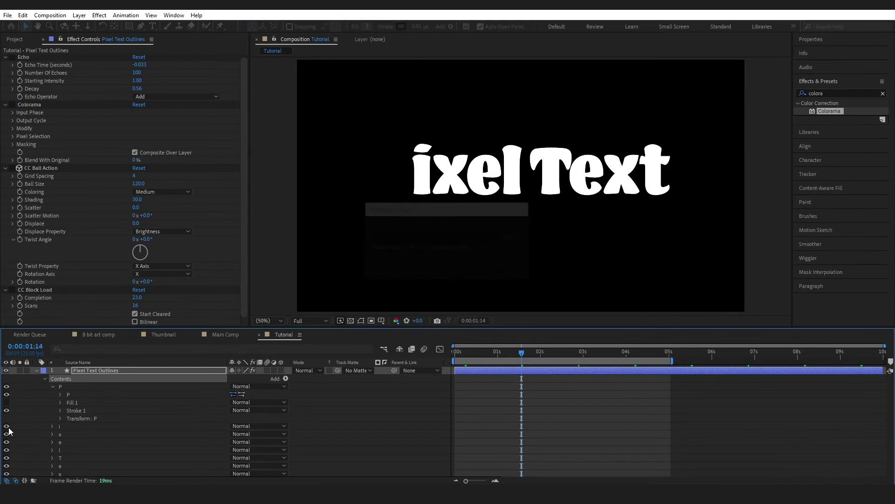
left_click(53, 426)
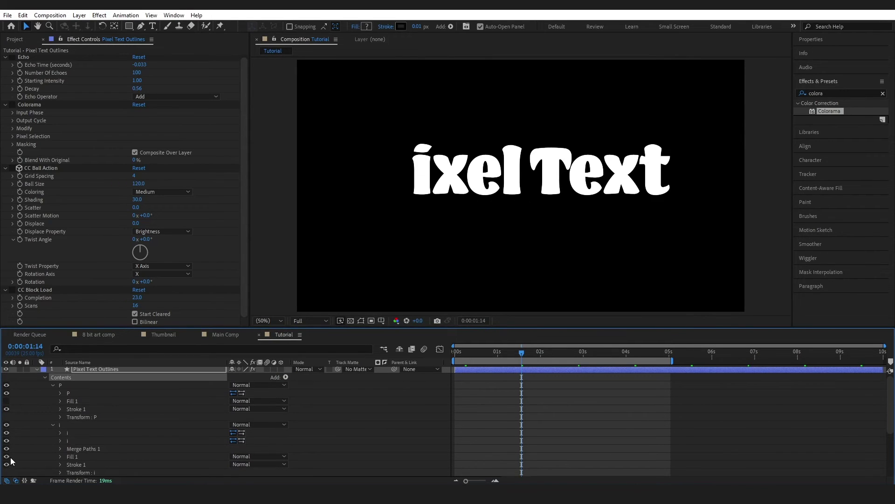
left_click(6, 456)
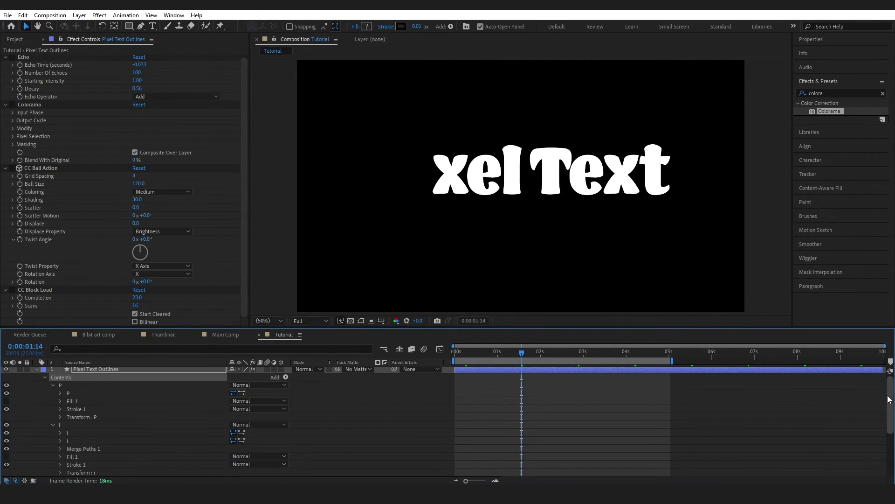
left_click_drag(890, 405, 890, 441)
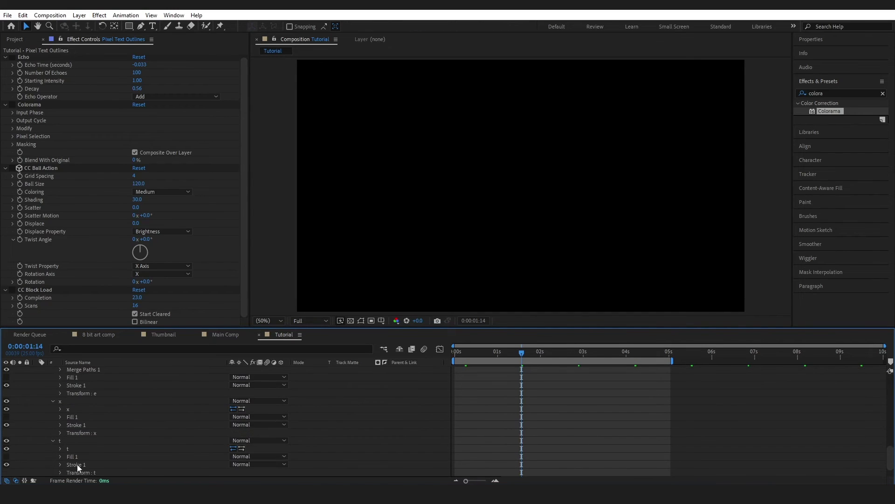
Ctrl-select the Stroke 1 groups of the x, e and P letters.
left_click(82, 424, "ctrl")
left_click(83, 386, "ctrl")
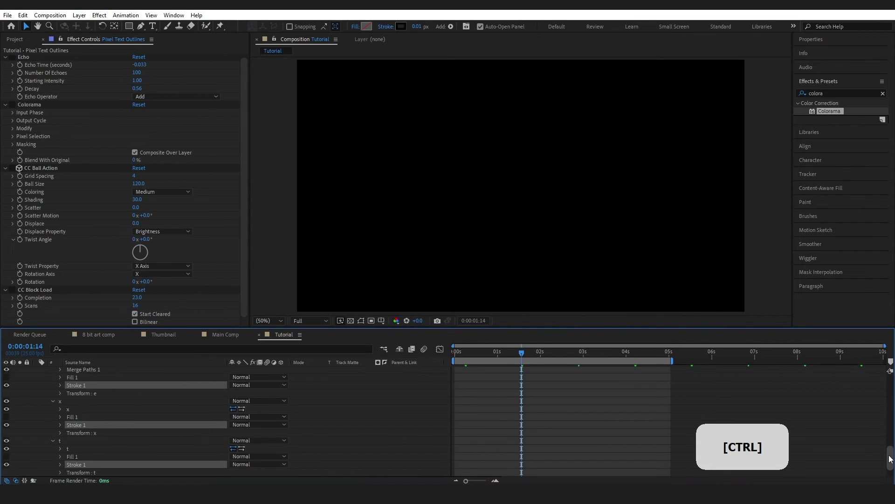
scroll(890, 457, "up", 4)
scroll(105, 443, "up", 5)
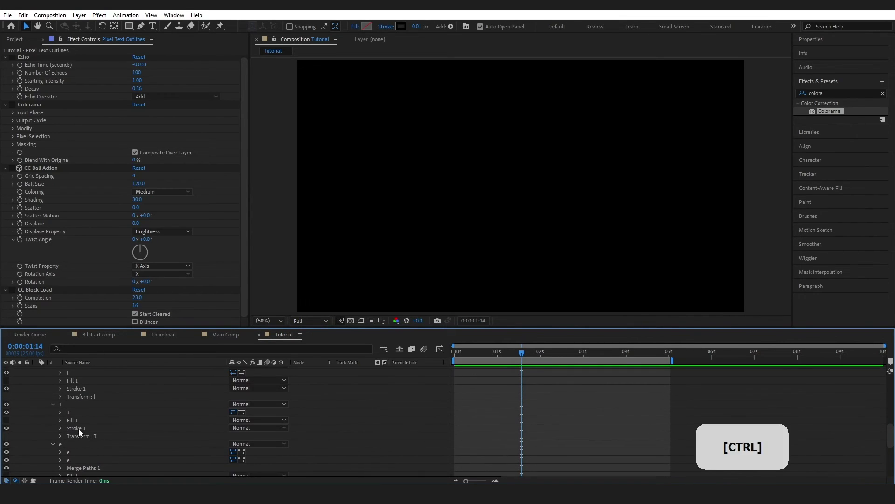
left_click(88, 410, "ctrl")
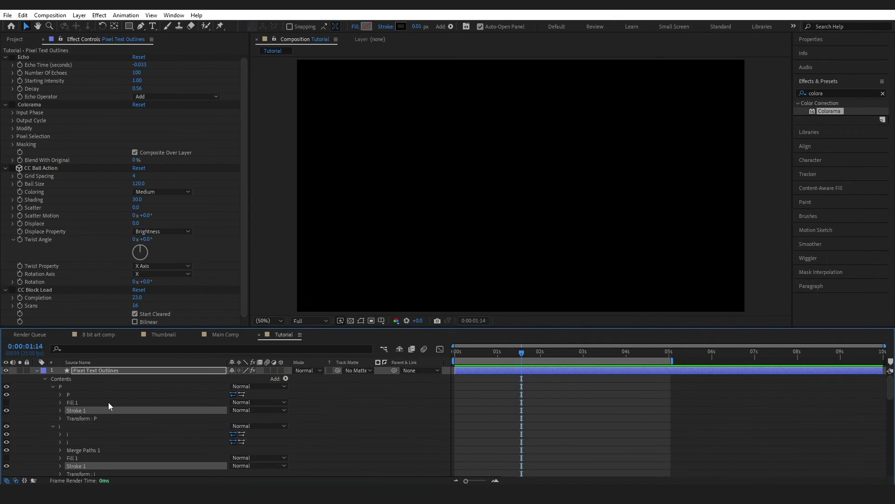
Set the selected strokes to white FFFFFF with a Stroke Width of 5.
left_click(60, 411)
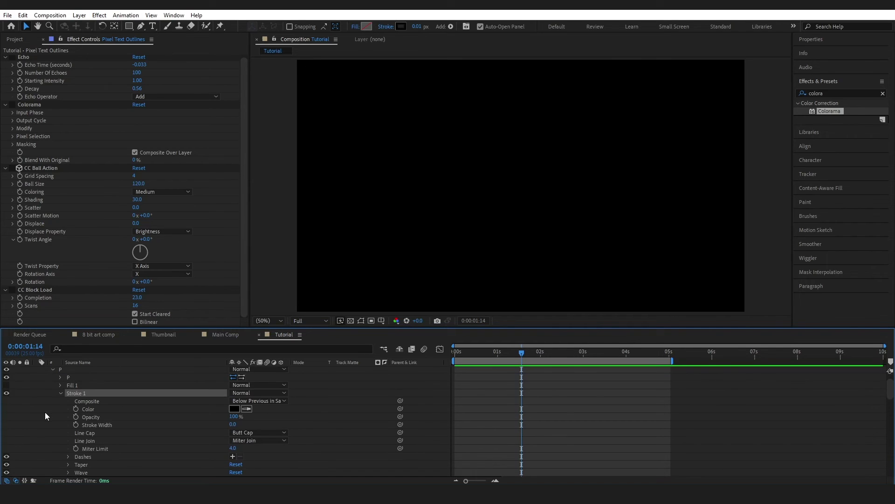
left_click(236, 409)
left_click(76, 262)
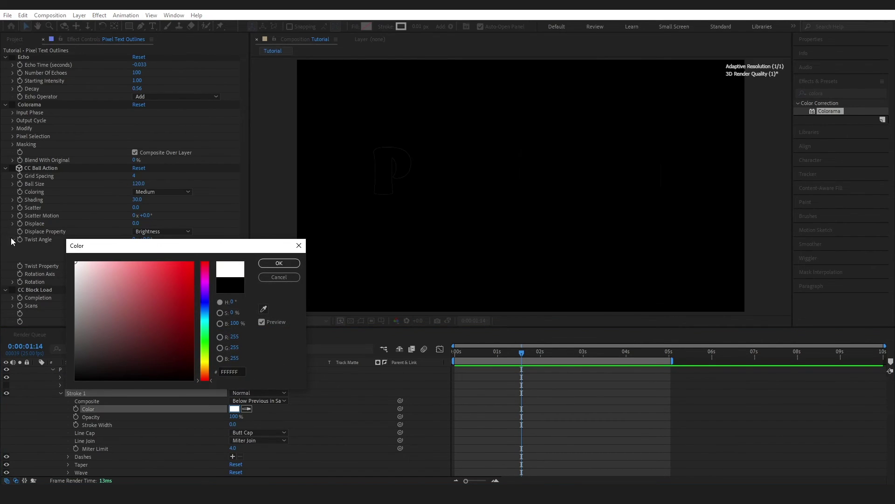
left_click(288, 266)
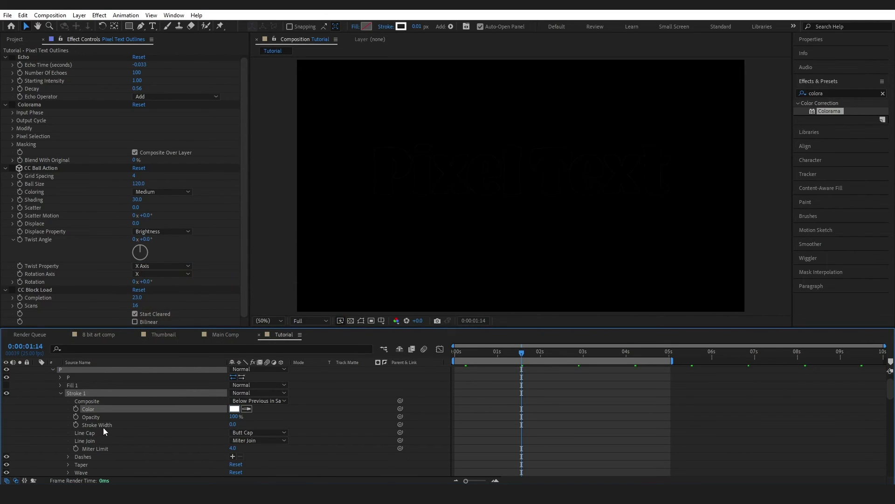
left_click(232, 424)
type("5")
key("Return")
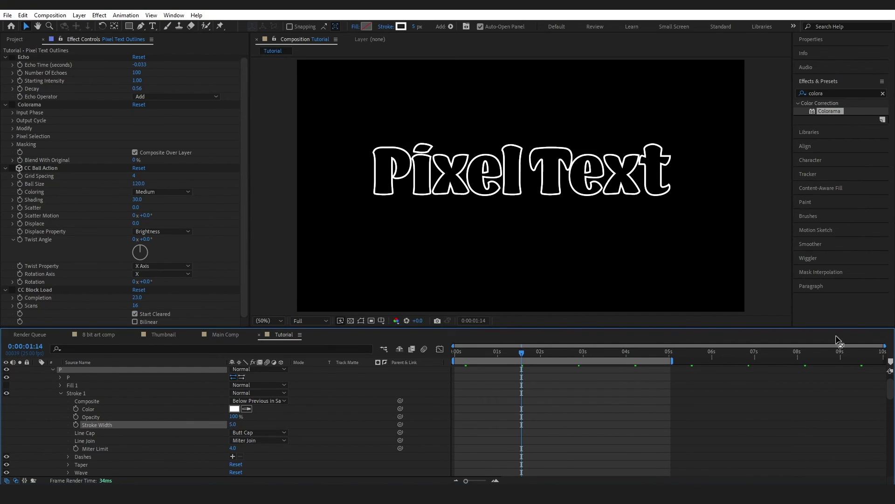
Re-enable CC Block Load on Pixel Text Outlines, collapse that layer, and unhide the Pixel Text layer.
scroll(721, 363, "up", 2)
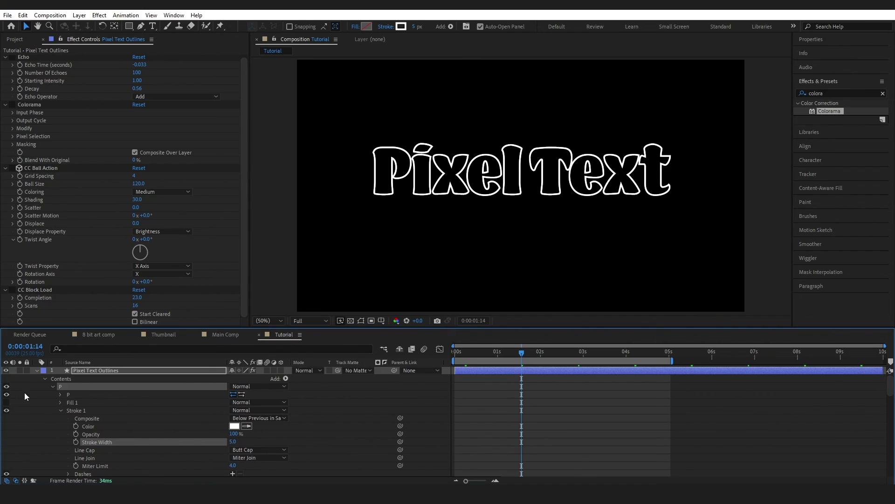
left_click(77, 371)
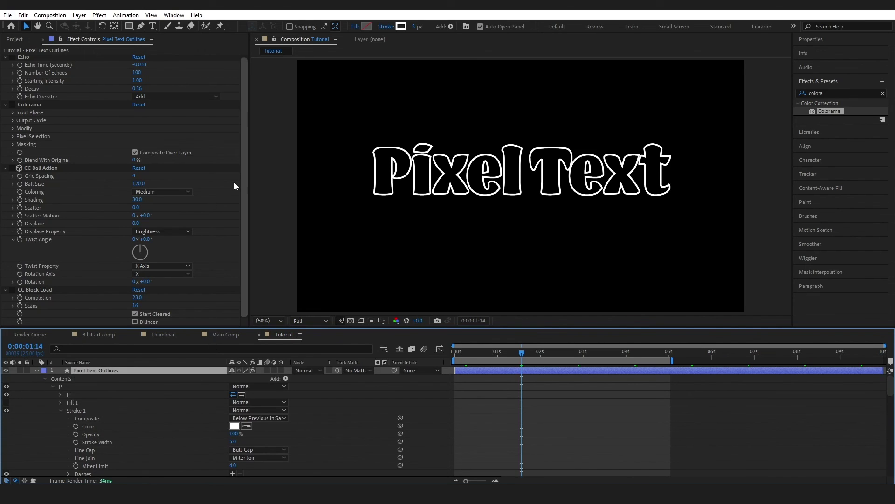
left_click(12, 290)
left_click(37, 371)
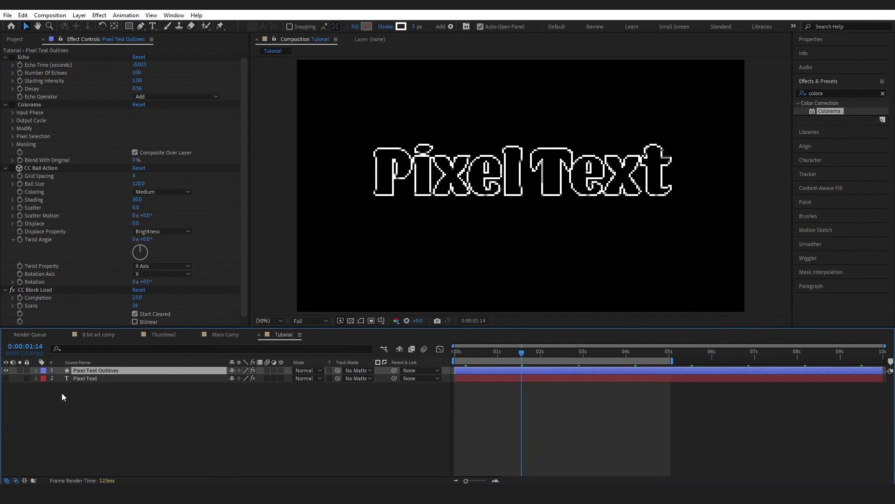
left_click(6, 378)
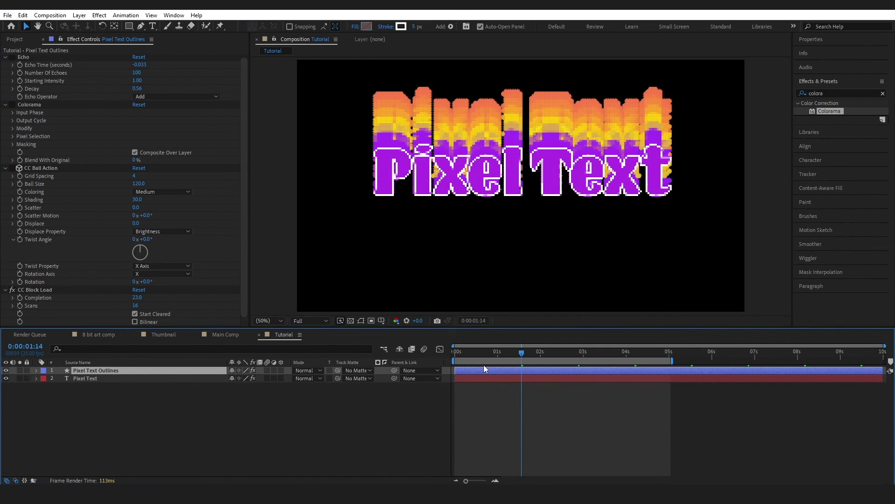